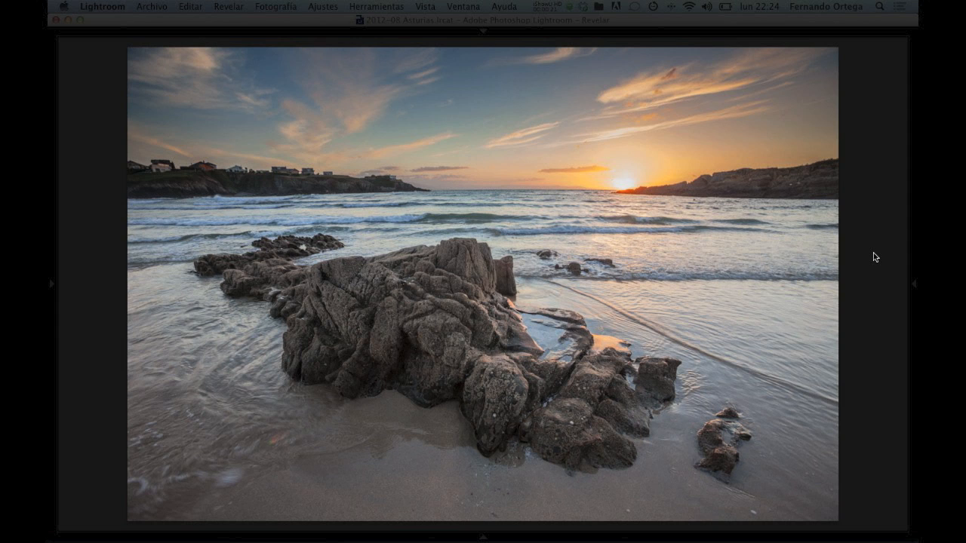
Step: View the finished seascape with the surroundings blacked out and compare it with its unedited version
{"action": "key", "text": "l"}
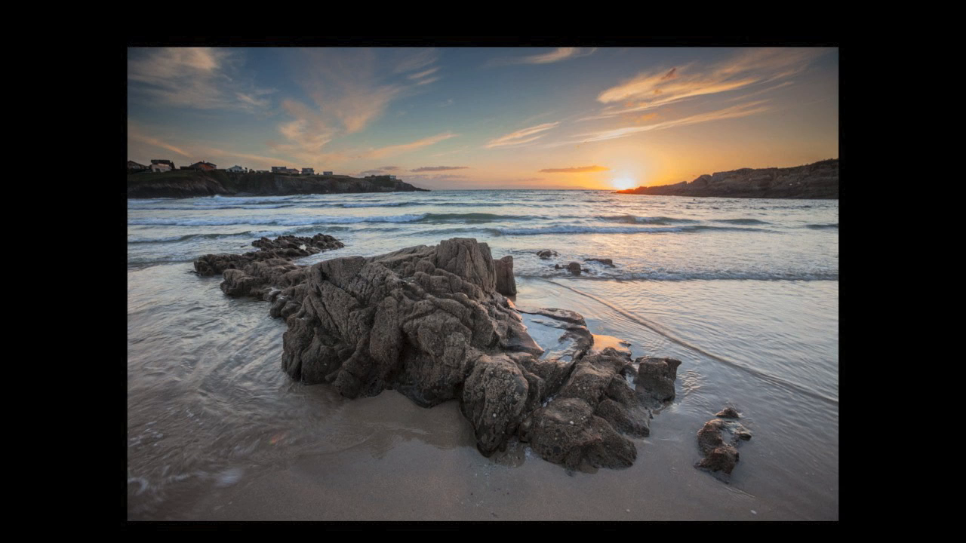
{"action": "key", "text": "backslash"}
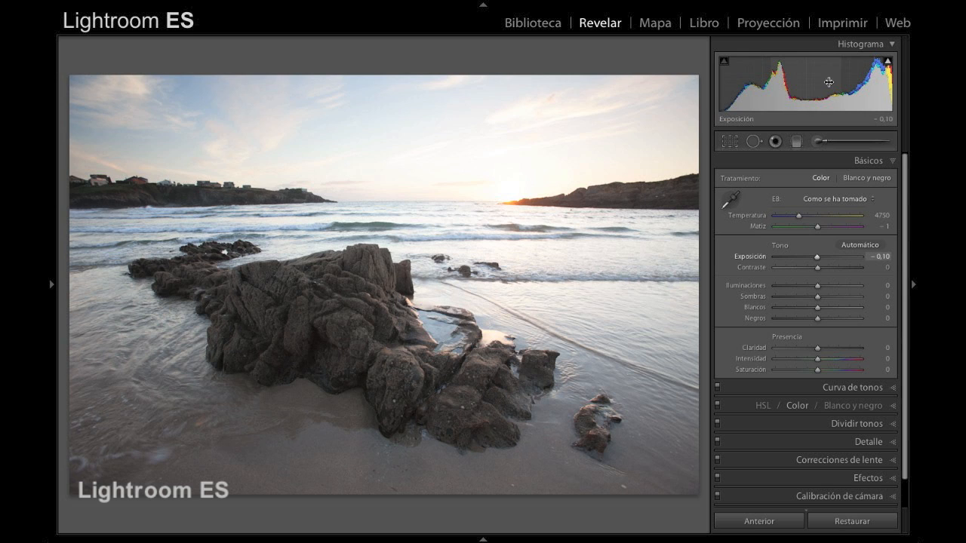
Step: Turn on the highlight clipping warning and lower the photo's overall Exposición to −0,80
{"action": "mouse_move", "coordinate": [888, 65]}
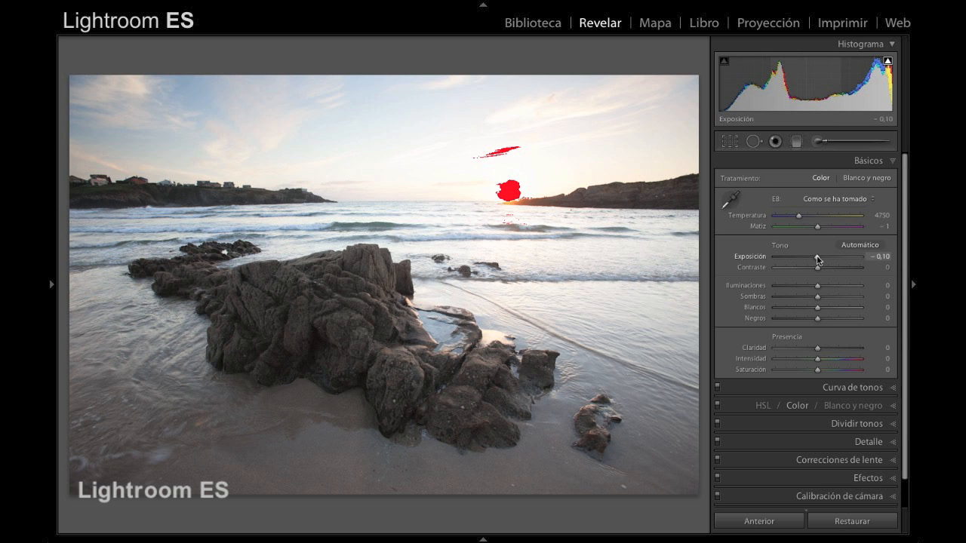
{"action": "left_click_drag", "start_coordinate": [818, 260], "coordinate": [792, 258]}
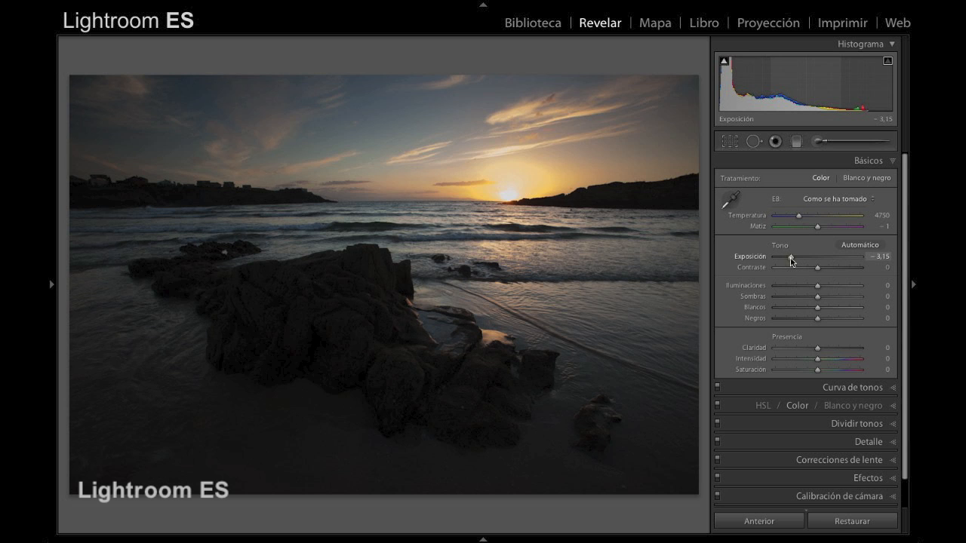
{"action": "double_click", "coordinate": [791, 258]}
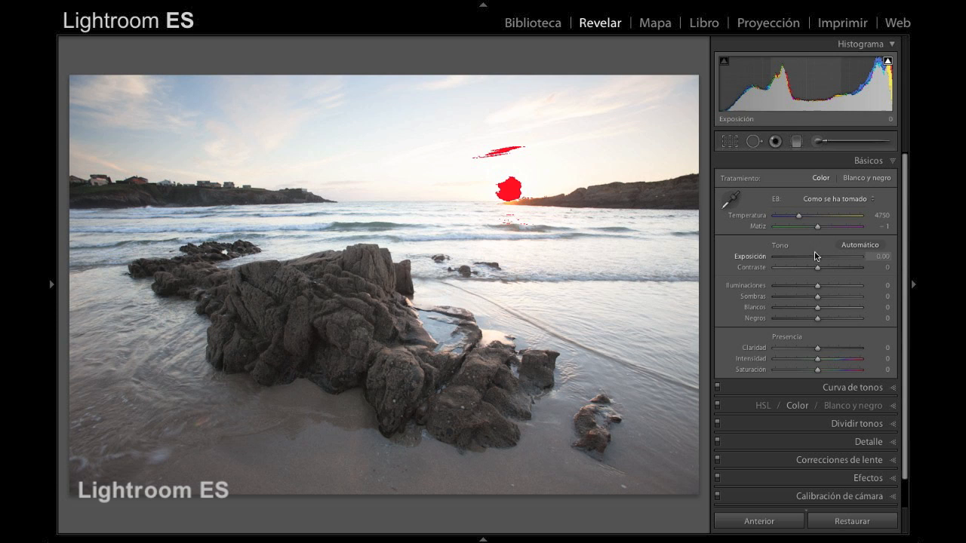
{"action": "left_click_drag", "start_coordinate": [817, 261], "coordinate": [811, 261]}
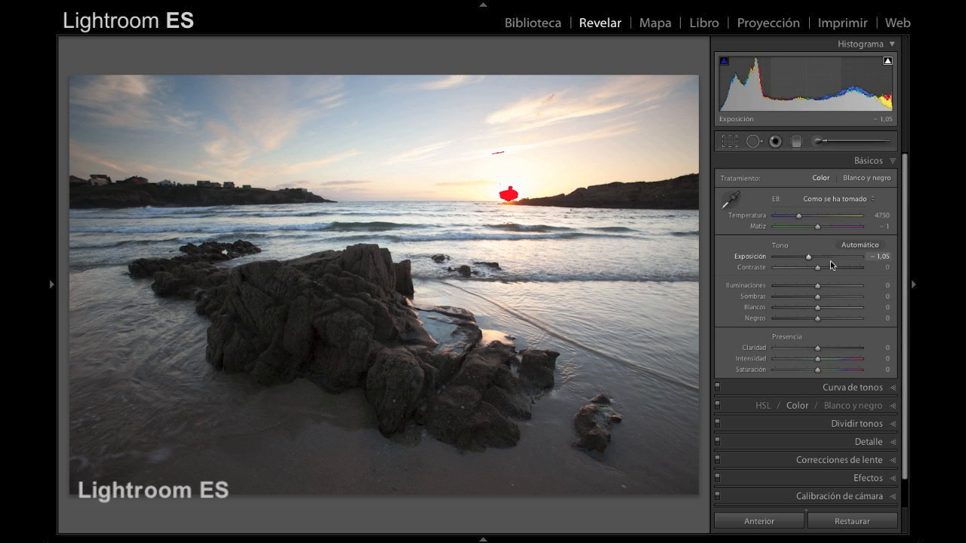
{"action": "left_click_drag", "start_coordinate": [809, 262], "coordinate": [812, 263]}
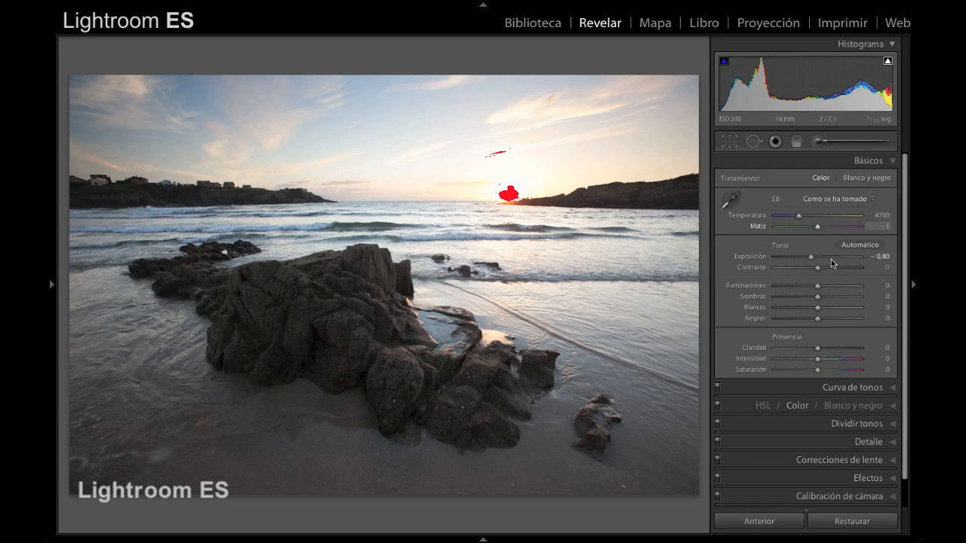
Step: Recover the bright sky by setting the photo's Blancos to −100 and Iluminaciones to −97
{"action": "left_click_drag", "start_coordinate": [818, 311], "coordinate": [775, 312]}
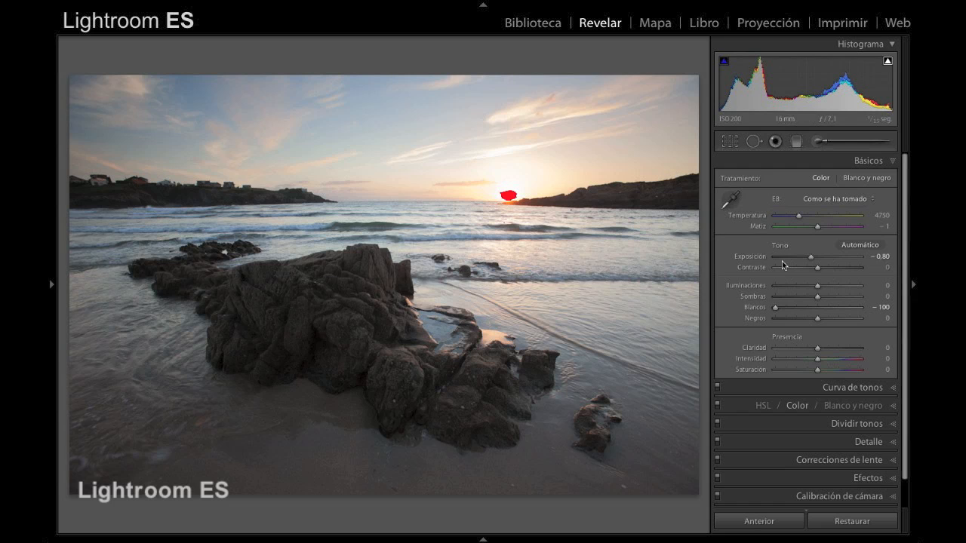
{"action": "left_click_drag", "start_coordinate": [816, 290], "coordinate": [772, 294]}
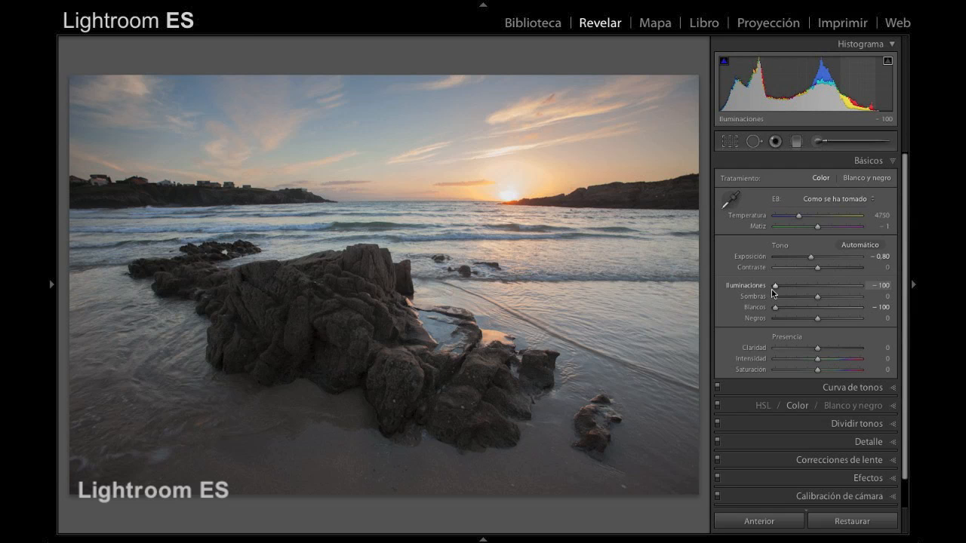
{"action": "mouse_move", "coordinate": [775, 292]}
{"action": "left_mouse_down"}
{"action": "mouse_move", "coordinate": [822, 293]}
{"action": "mouse_move", "coordinate": [777, 294]}
{"action": "left_mouse_up"}
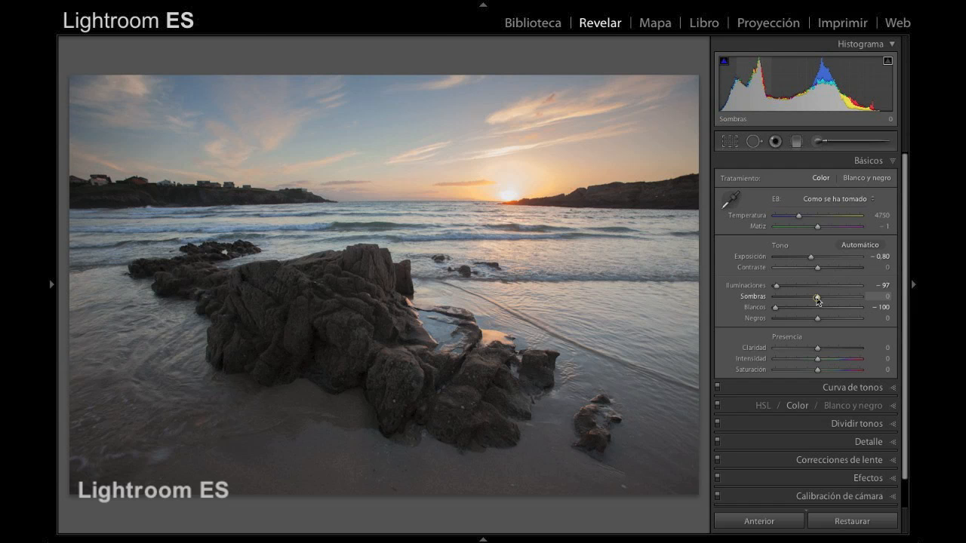
Step: Set the photo's basic tone values: Sombras to +50, Contraste to +23 and Negros to −1
{"action": "left_click_drag", "start_coordinate": [817, 299], "coordinate": [837, 297]}
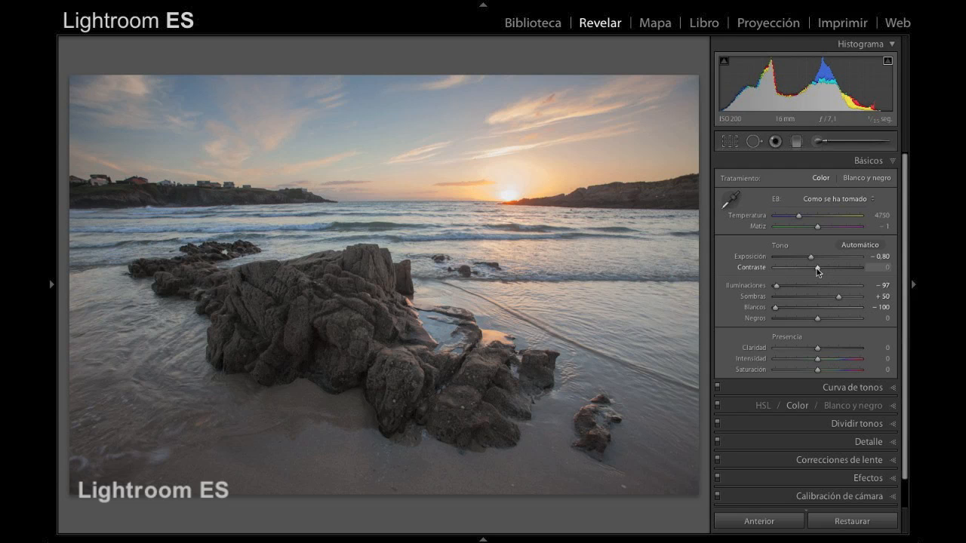
{"action": "mouse_move", "coordinate": [816, 269]}
{"action": "left_mouse_down"}
{"action": "mouse_move", "coordinate": [857, 270]}
{"action": "mouse_move", "coordinate": [826, 267]}
{"action": "left_mouse_up"}
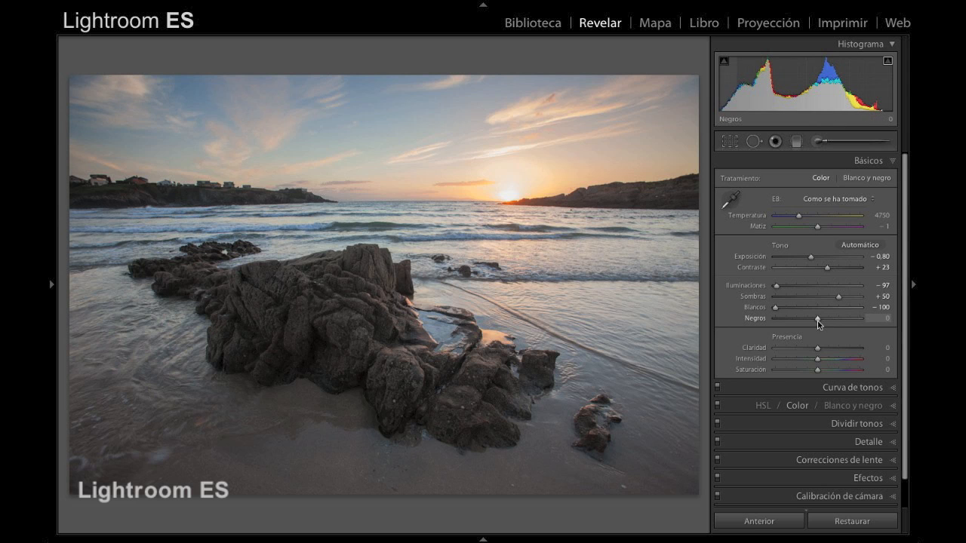
{"action": "mouse_move", "coordinate": [819, 322]}
{"action": "left_mouse_down"}
{"action": "mouse_move", "coordinate": [789, 323]}
{"action": "mouse_move", "coordinate": [817, 323]}
{"action": "left_mouse_up"}
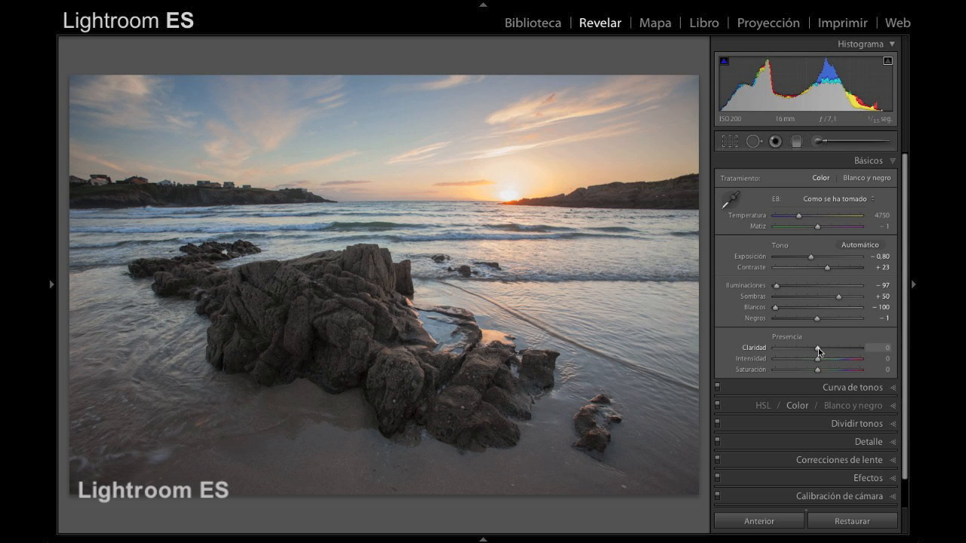
Step: Set the photo's Claridad to +40 and Saturación to +26 in the basic presence adjustments
{"action": "left_click_drag", "start_coordinate": [817, 348], "coordinate": [857, 351]}
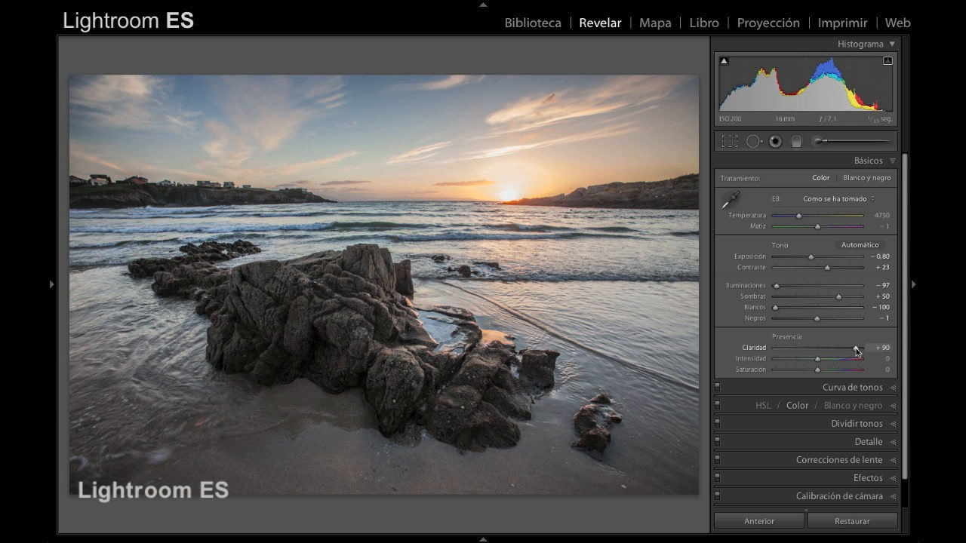
{"action": "left_click_drag", "start_coordinate": [857, 352], "coordinate": [835, 353]}
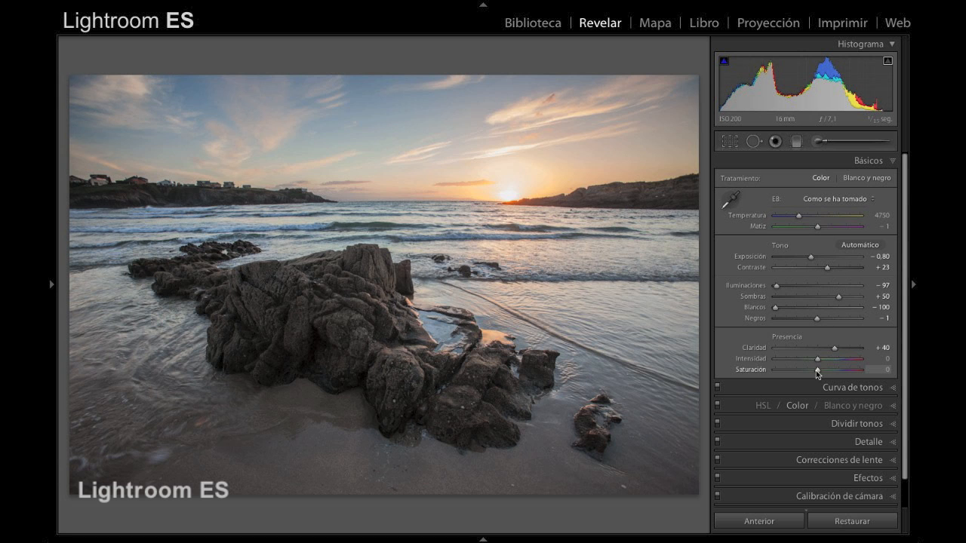
{"action": "left_click_drag", "start_coordinate": [815, 370], "coordinate": [827, 369]}
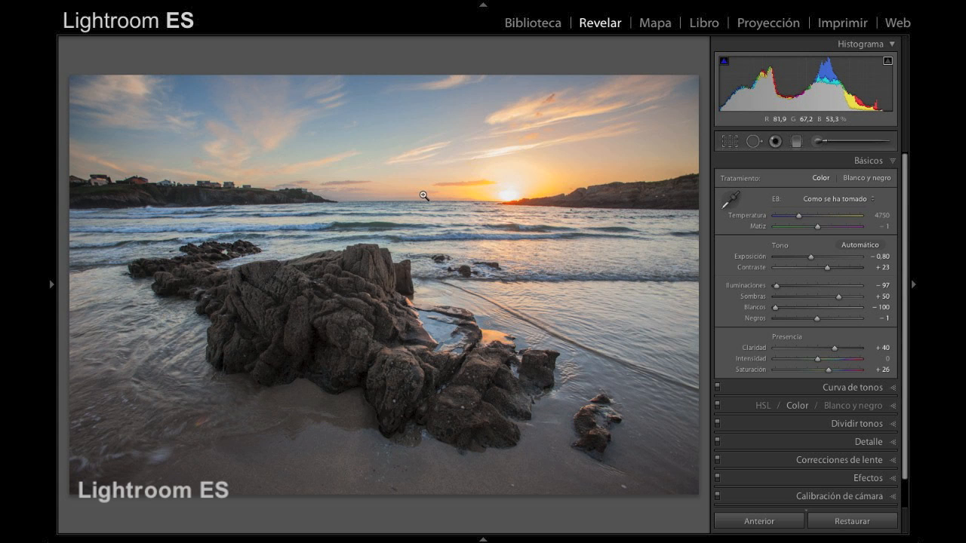
Step: Apply a graduated filter with Exposición −1,02, running straight down from the upper sky to just below the horizon
{"action": "left_click", "coordinate": [795, 141]}
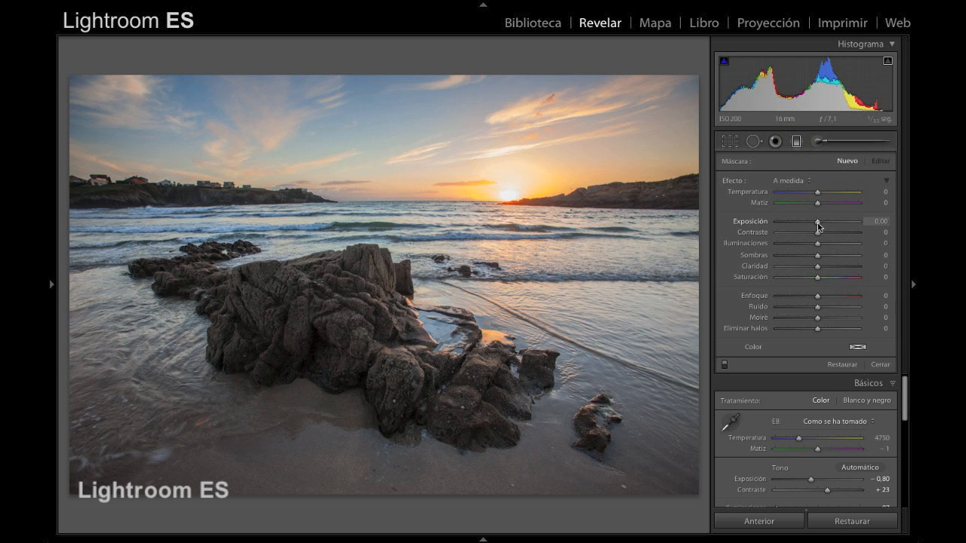
{"action": "left_click_drag", "start_coordinate": [819, 226], "coordinate": [809, 228]}
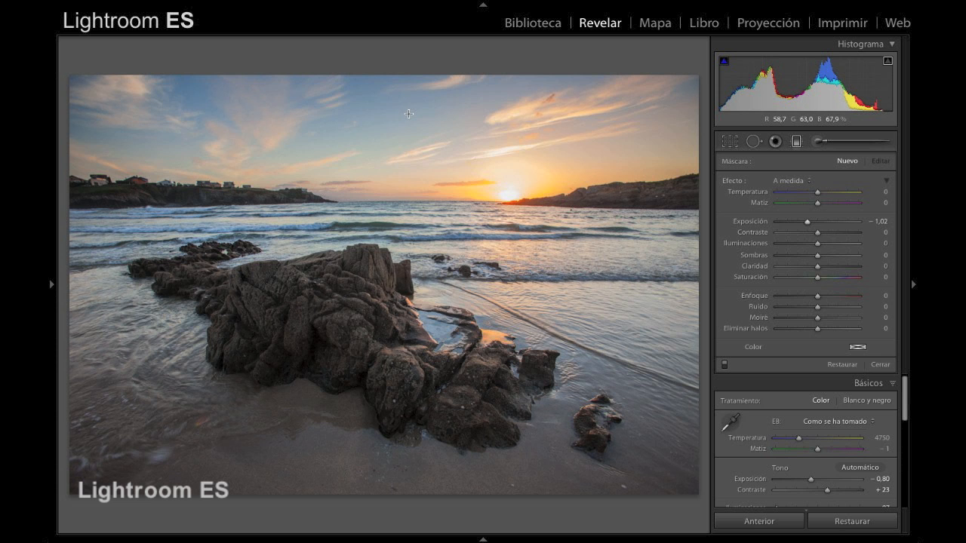
{"action": "left_click_drag", "start_coordinate": [408, 111], "coordinate": [407, 224]}
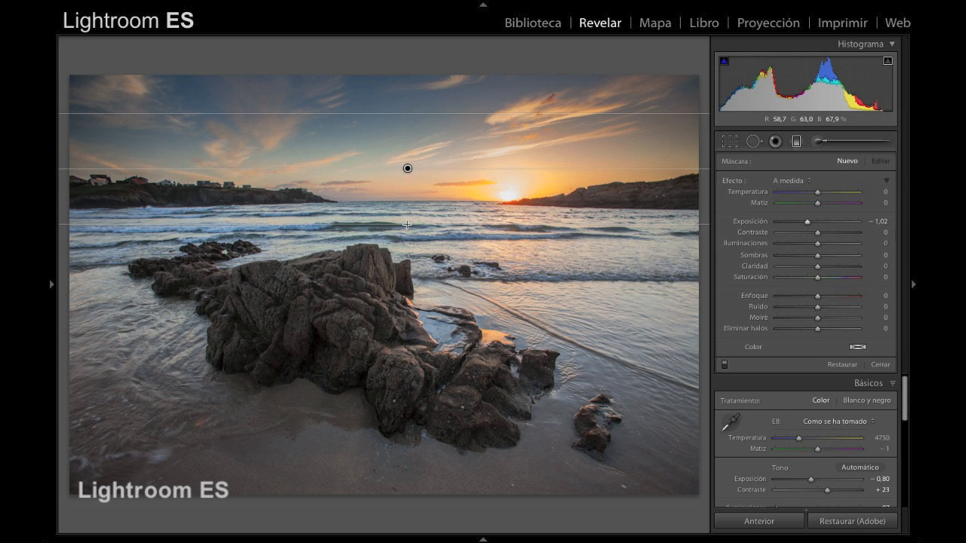
Step: Widen the sky filter's transition and reposition it so its centre line lies just above the sea horizon
{"action": "left_click_drag", "start_coordinate": [407, 231], "coordinate": [415, 253]}
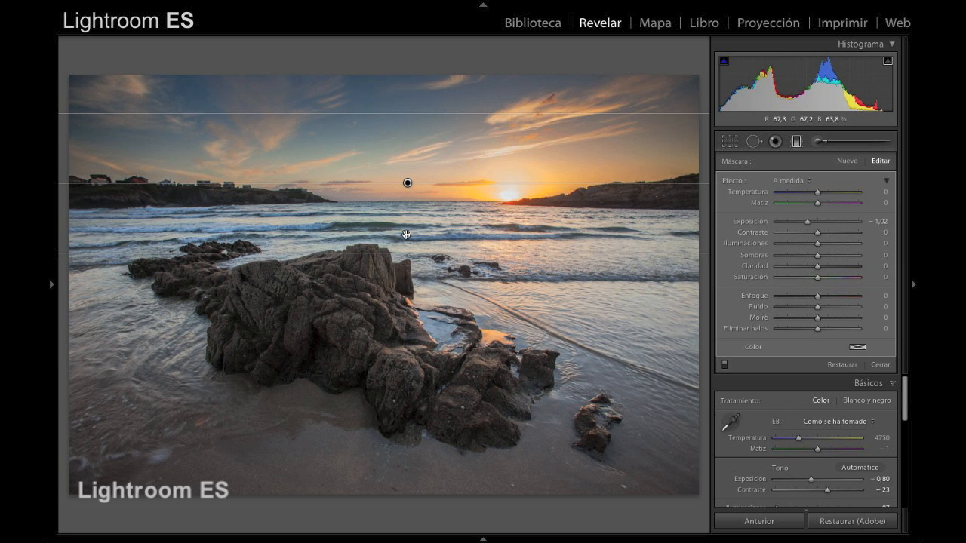
{"action": "left_click_drag", "start_coordinate": [407, 183], "coordinate": [408, 188]}
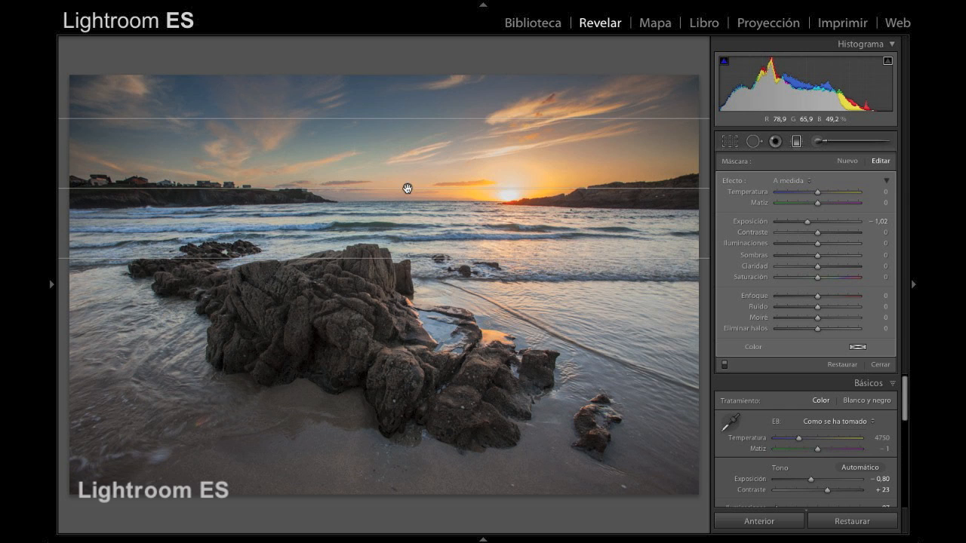
{"action": "mouse_move", "coordinate": [407, 188]}
{"action": "left_mouse_down"}
{"action": "mouse_move", "coordinate": [410, 162]}
{"action": "mouse_move", "coordinate": [410, 194]}
{"action": "left_mouse_up"}
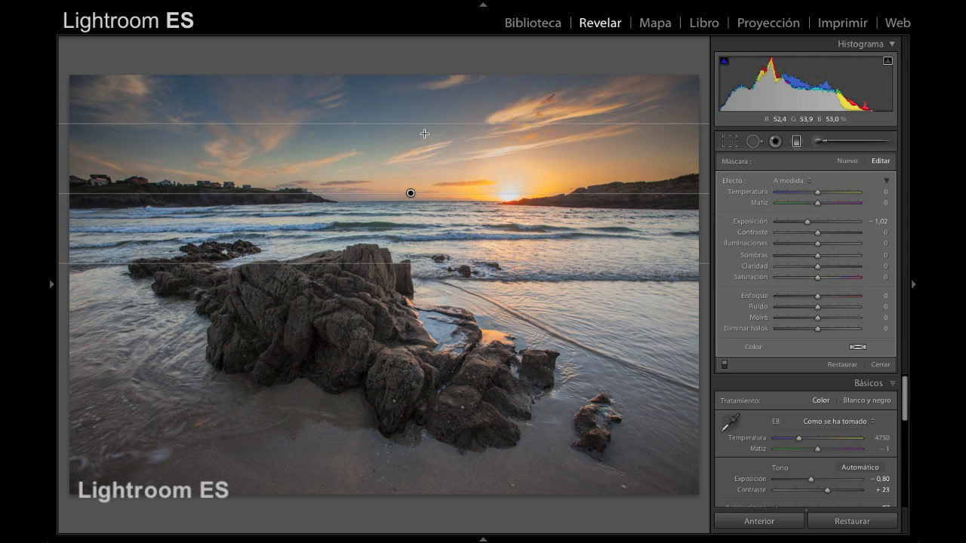
{"action": "mouse_move", "coordinate": [426, 125]}
{"action": "left_mouse_down"}
{"action": "mouse_move", "coordinate": [423, 171]}
{"action": "mouse_move", "coordinate": [429, 138]}
{"action": "left_mouse_up"}
{"action": "left_click_drag", "start_coordinate": [410, 199], "coordinate": [412, 191]}
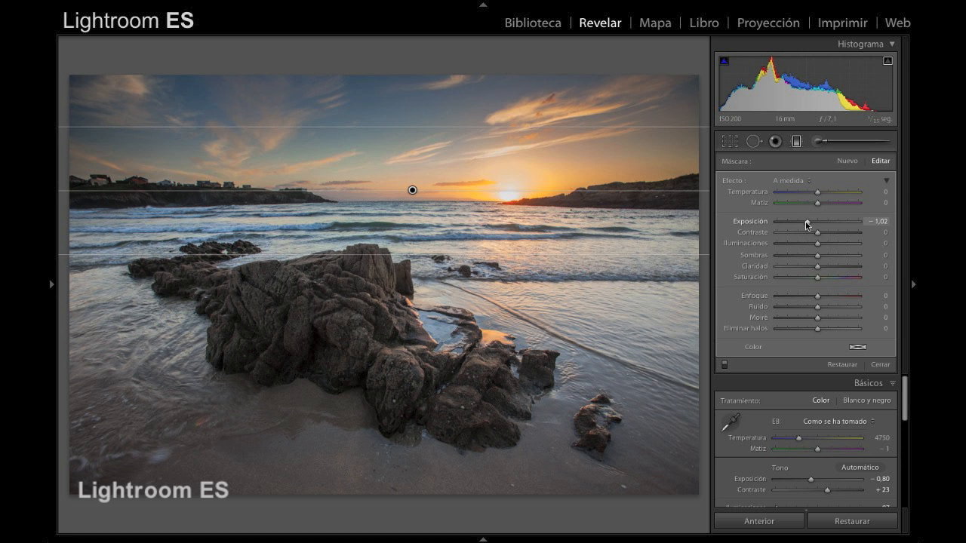
Step: Set the sky filter's Exposición to −0,90, Claridad to 51, Saturación to 29 and Iluminaciones to −16
{"action": "mouse_move", "coordinate": [808, 225]}
{"action": "left_mouse_down"}
{"action": "mouse_move", "coordinate": [797, 223]}
{"action": "mouse_move", "coordinate": [808, 225]}
{"action": "left_mouse_up"}
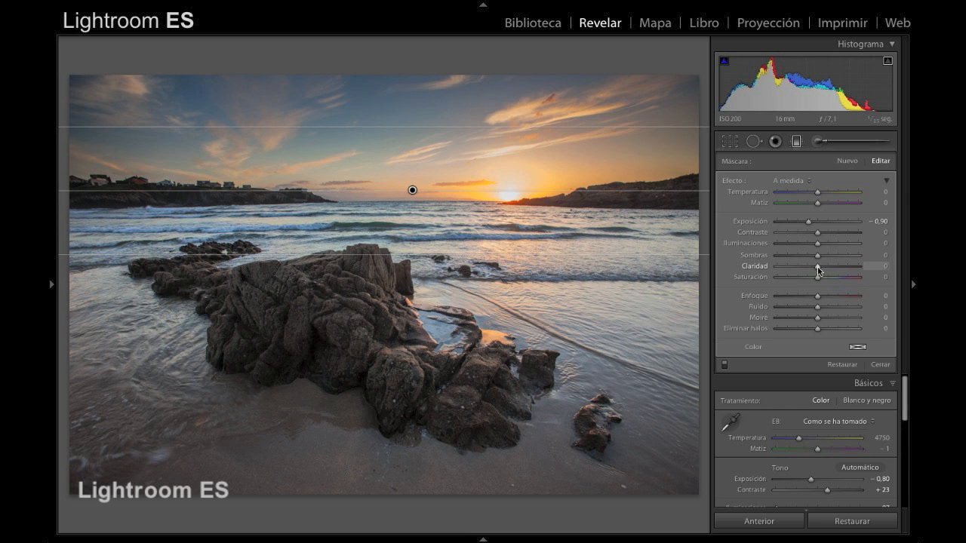
{"action": "left_click_drag", "start_coordinate": [817, 269], "coordinate": [829, 272]}
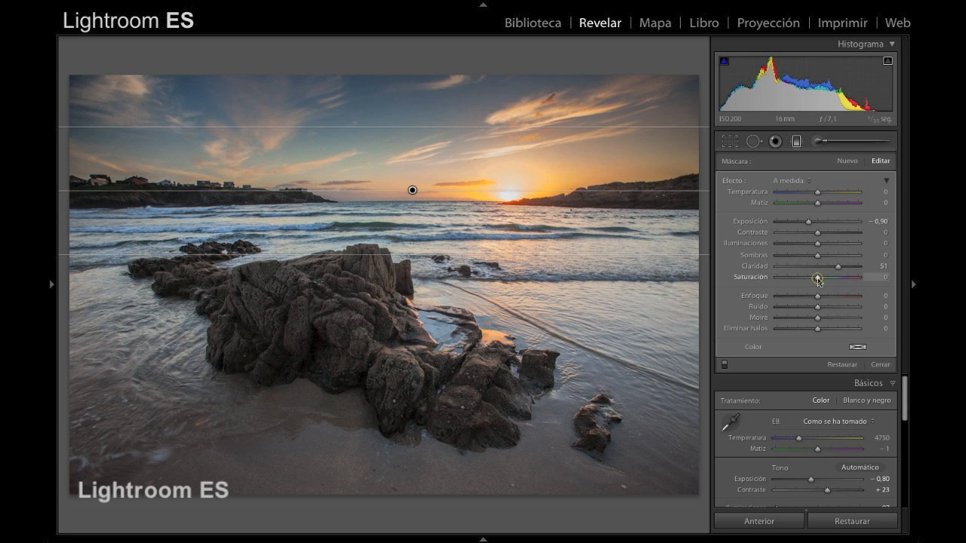
{"action": "left_click_drag", "start_coordinate": [818, 279], "coordinate": [830, 281]}
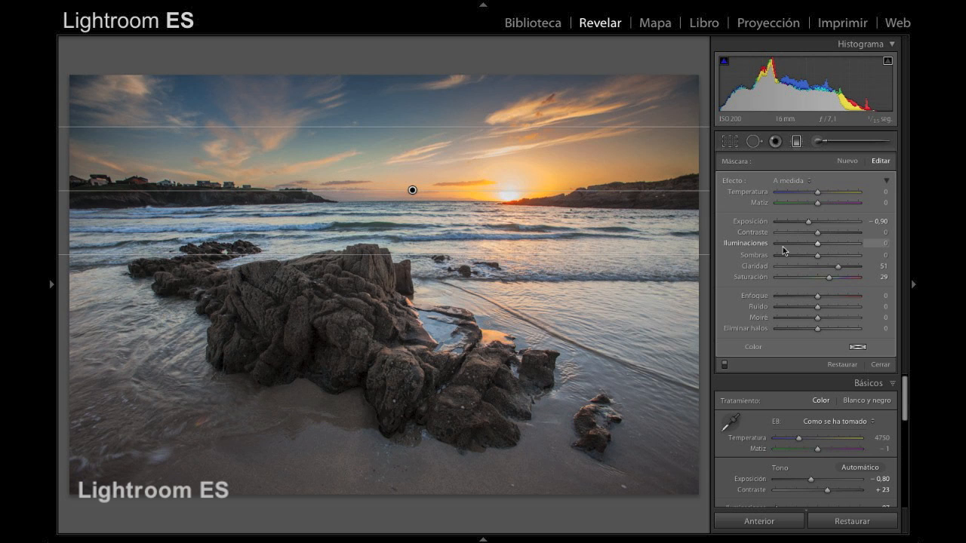
{"action": "left_click_drag", "start_coordinate": [818, 242], "coordinate": [811, 246]}
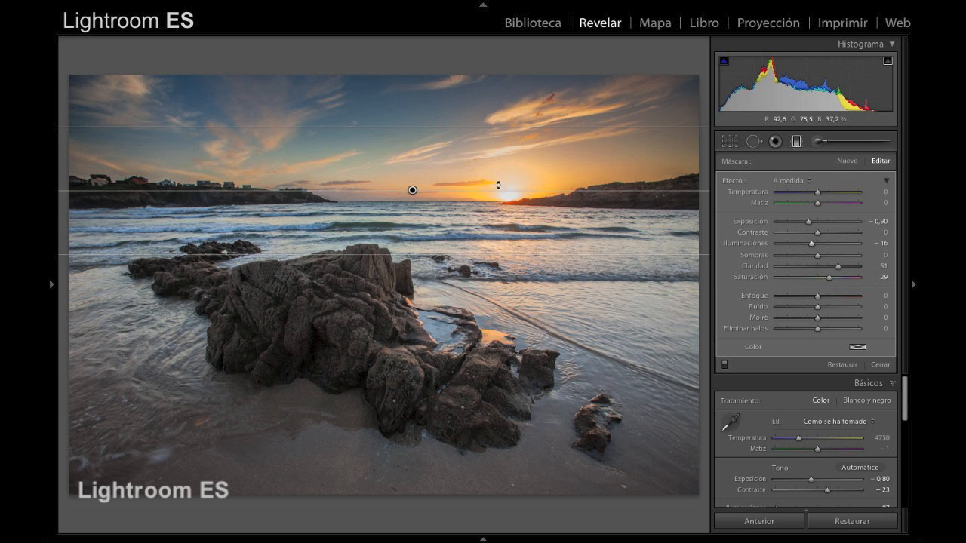
Step: Compare the photo with and without the graduated filter, leave the filter enabled and finish editing it
{"action": "left_click", "coordinate": [725, 366]}
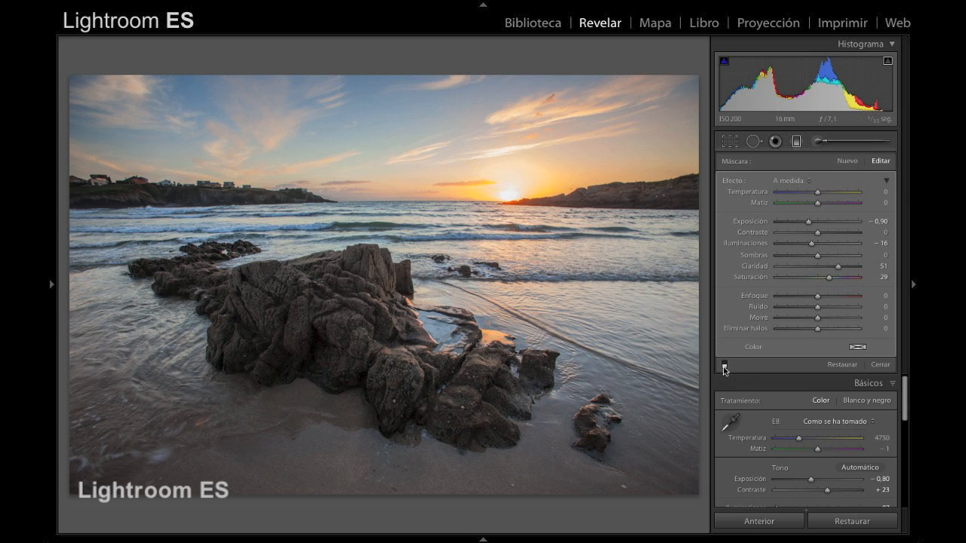
{"action": "left_click", "coordinate": [724, 366]}
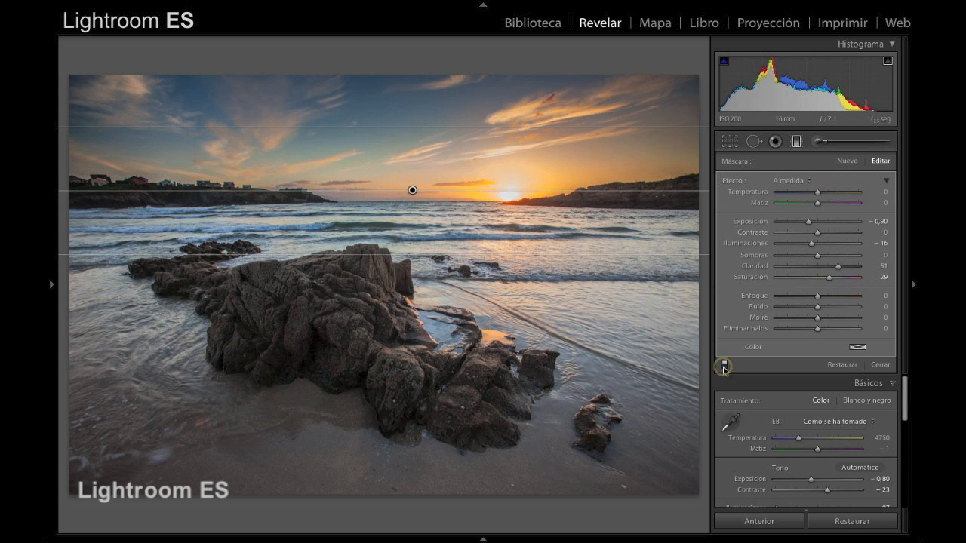
{"action": "left_click", "coordinate": [725, 365]}
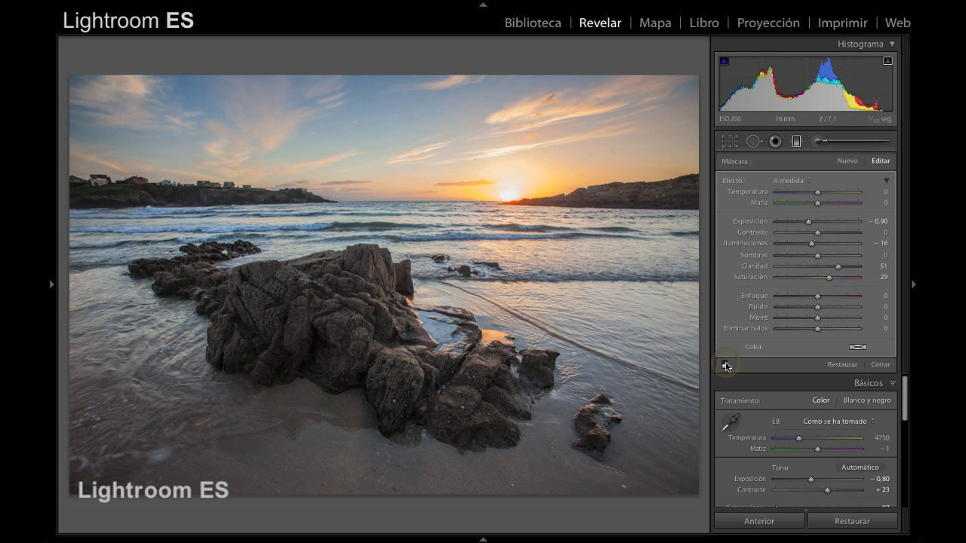
{"action": "left_click", "coordinate": [724, 365]}
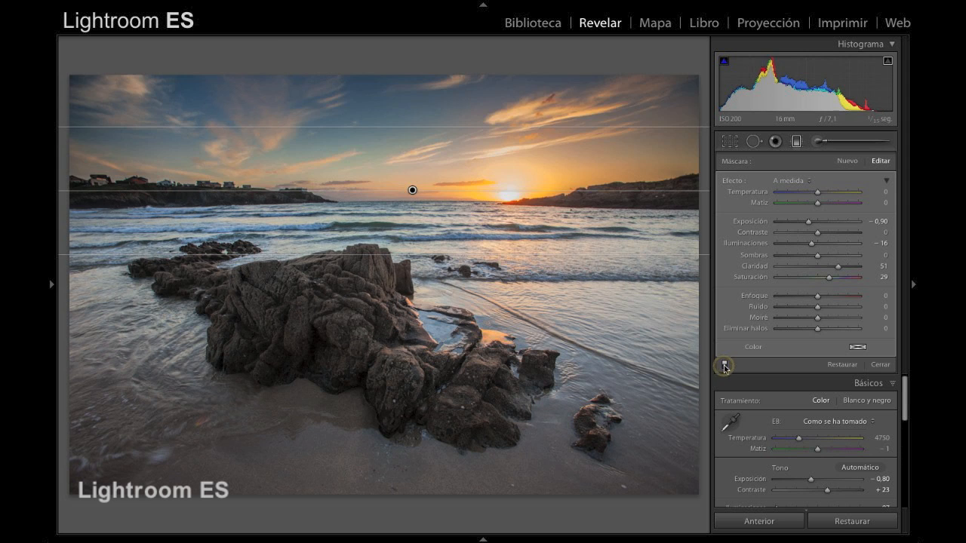
{"action": "left_click", "coordinate": [880, 365]}
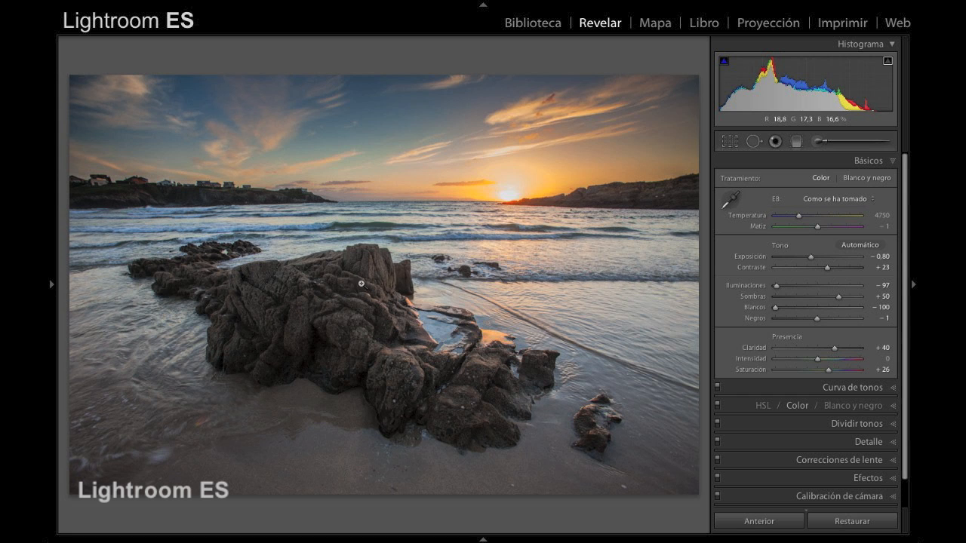
Step: Prepare a new adjustment brush with its effects reset, Exposición at 0,75 and Claridad at 13
{"action": "left_click", "coordinate": [839, 143]}
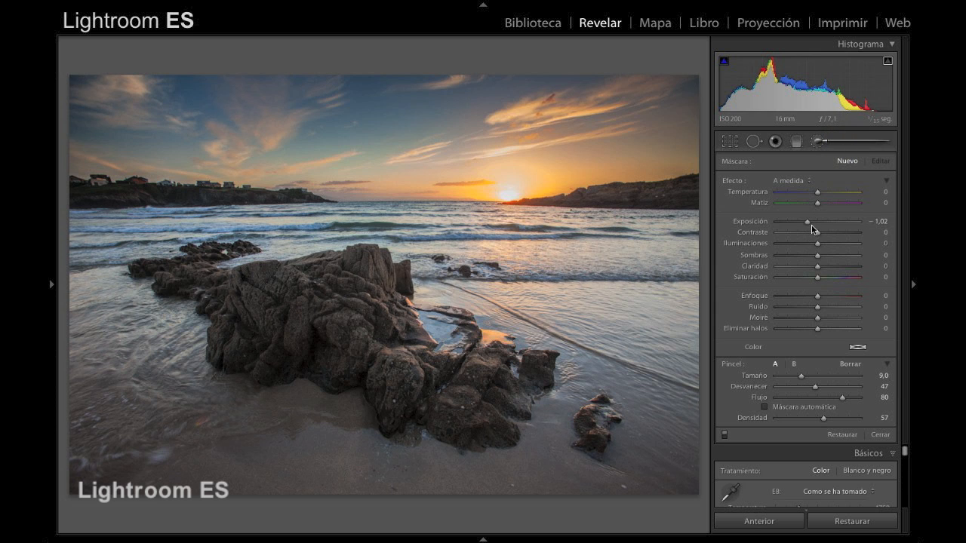
{"action": "double_click", "coordinate": [733, 182]}
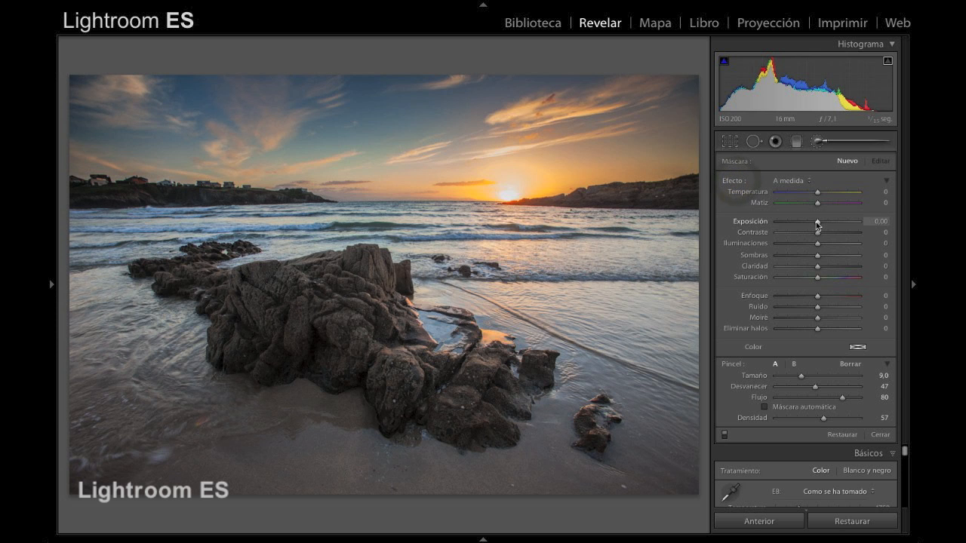
{"action": "left_click_drag", "start_coordinate": [817, 221], "coordinate": [825, 224]}
{"action": "left_click_drag", "start_coordinate": [819, 270], "coordinate": [823, 267]}
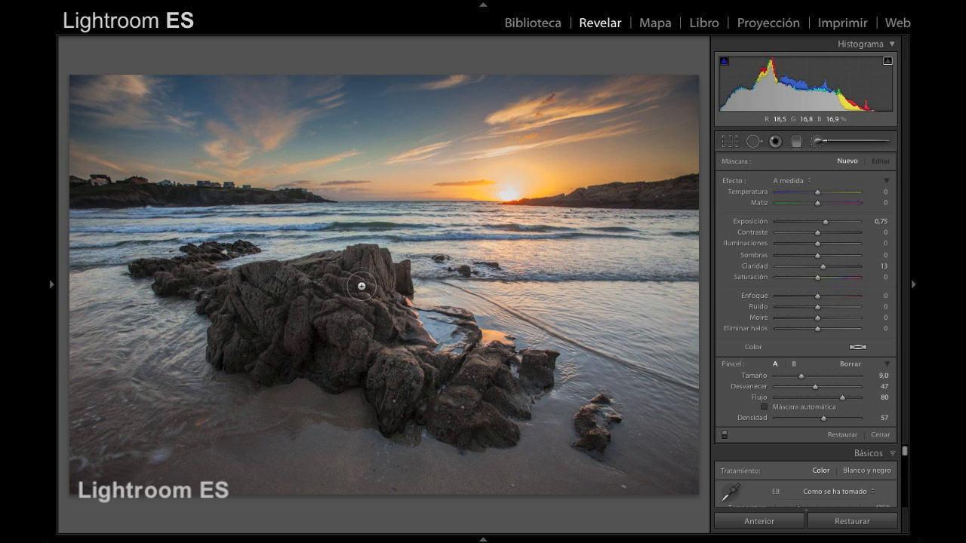
Step: Paint the brightening brush over the foreground rocks and their rear extension using sizes 13 and 10, checking coverage with the mask overlay
{"action": "scroll", "coordinate": [356, 290], "scroll_direction": "up", "scroll_amount": 4}
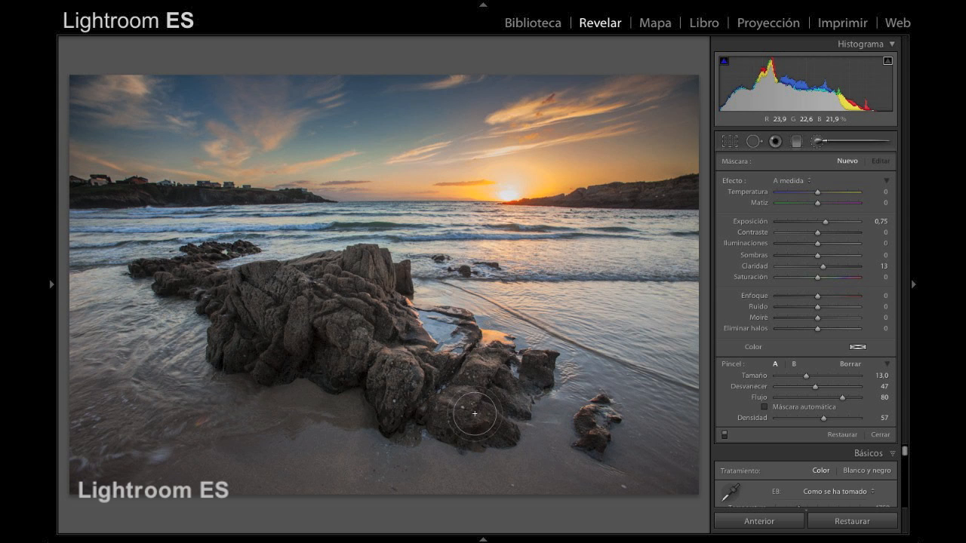
{"action": "left_click_drag", "start_coordinate": [486, 388], "coordinate": [473, 366]}
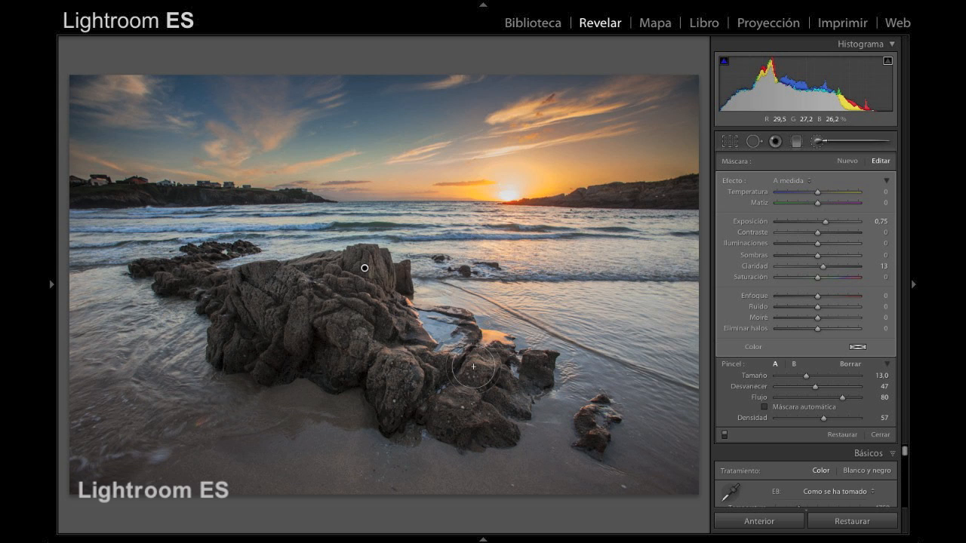
{"action": "key", "text": "o"}
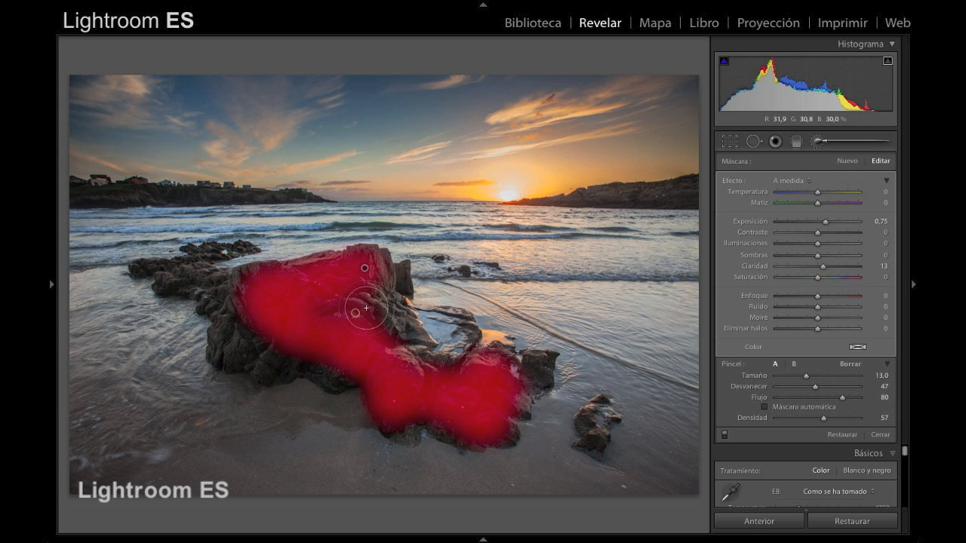
{"action": "mouse_move", "coordinate": [366, 308]}
{"action": "left_mouse_down"}
{"action": "mouse_move", "coordinate": [381, 332]}
{"action": "mouse_move", "coordinate": [372, 354]}
{"action": "mouse_move", "coordinate": [295, 355]}
{"action": "mouse_move", "coordinate": [245, 334]}
{"action": "mouse_move", "coordinate": [217, 348]}
{"action": "mouse_move", "coordinate": [223, 324]}
{"action": "left_mouse_up"}
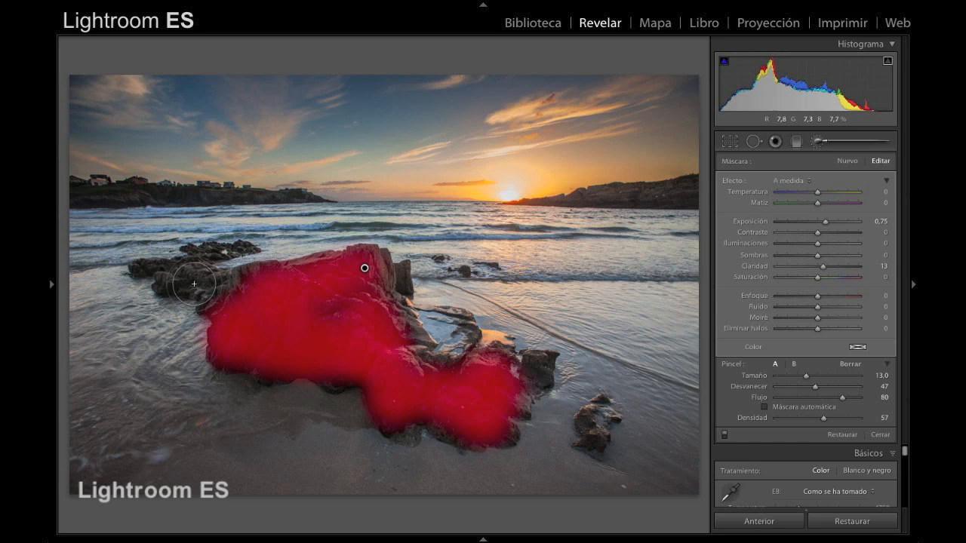
{"action": "scroll", "coordinate": [193, 283], "scroll_direction": "down", "scroll_amount": 3}
{"action": "mouse_move", "coordinate": [180, 276]}
{"action": "left_mouse_down"}
{"action": "mouse_move", "coordinate": [225, 288]}
{"action": "mouse_move", "coordinate": [209, 295]}
{"action": "mouse_move", "coordinate": [338, 281]}
{"action": "mouse_move", "coordinate": [351, 312]}
{"action": "mouse_move", "coordinate": [366, 312]}
{"action": "mouse_move", "coordinate": [335, 315]}
{"action": "mouse_move", "coordinate": [399, 346]}
{"action": "left_mouse_up"}
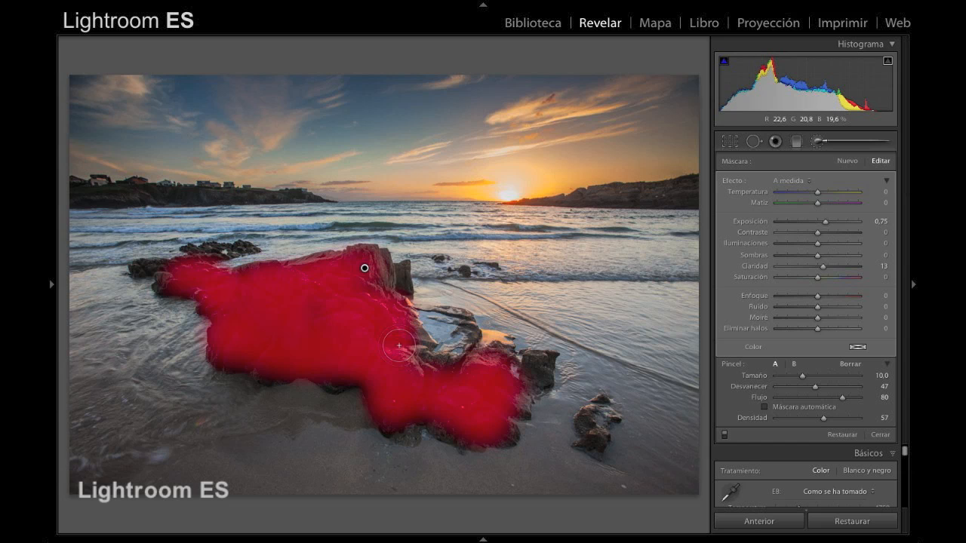
{"action": "key", "text": "o"}
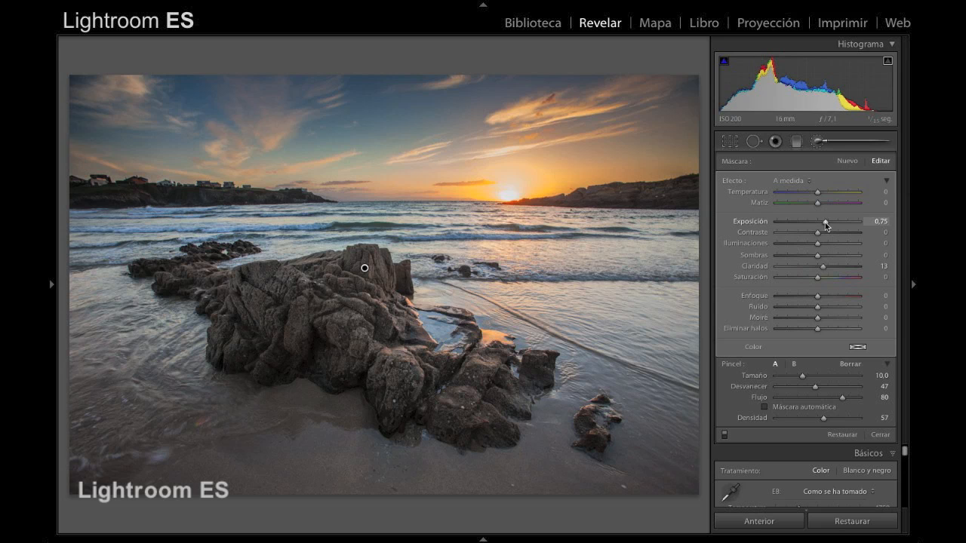
Step: Compare the rocks with and without the brush adjustment, increase its Claridad and finish editing it
{"action": "left_click", "coordinate": [724, 435]}
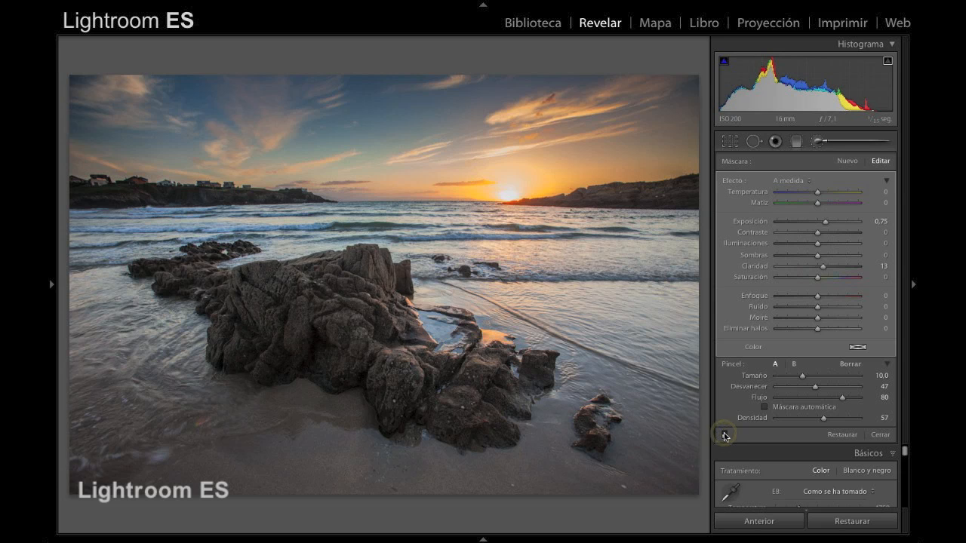
{"action": "left_click", "coordinate": [724, 436]}
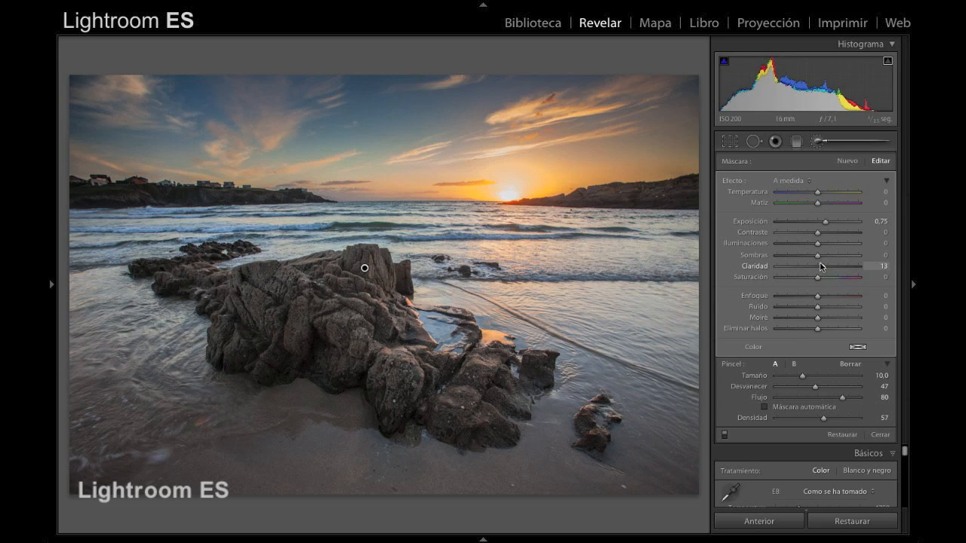
{"action": "mouse_move", "coordinate": [822, 270]}
{"action": "left_mouse_down"}
{"action": "mouse_move", "coordinate": [866, 265]}
{"action": "mouse_move", "coordinate": [833, 269]}
{"action": "left_mouse_up"}
{"action": "left_click", "coordinate": [880, 435]}
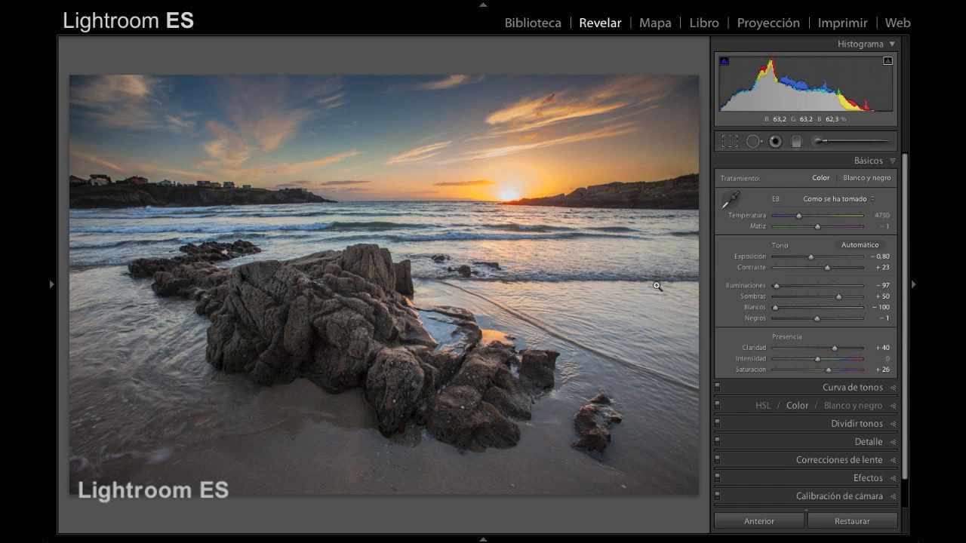
Step: Compare the original photo with the developed version, ending on the developed one
{"action": "key", "text": "shift"}
{"action": "key", "text": "backslash"}
{"action": "key", "text": "backslash"}
{"action": "key", "text": "backslash"}
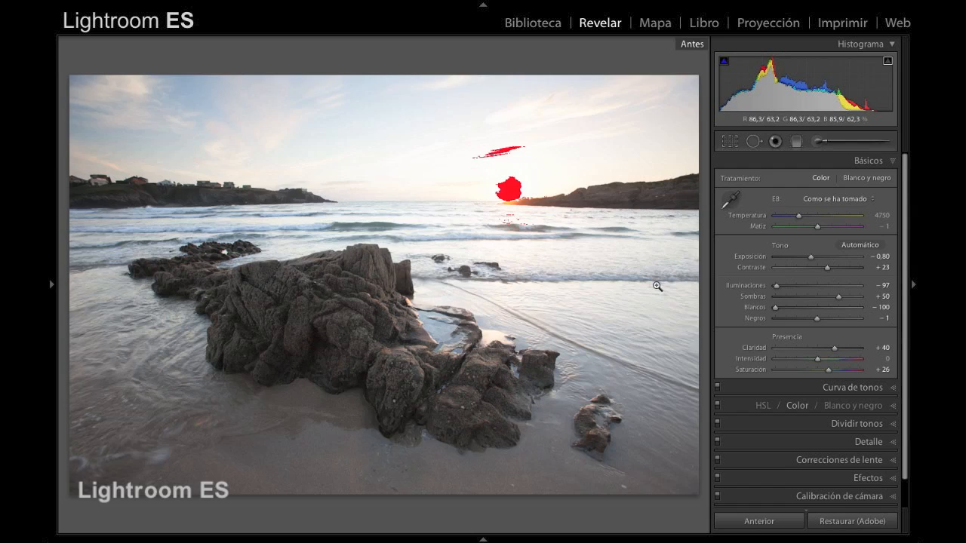
{"action": "key", "text": "backslash"}
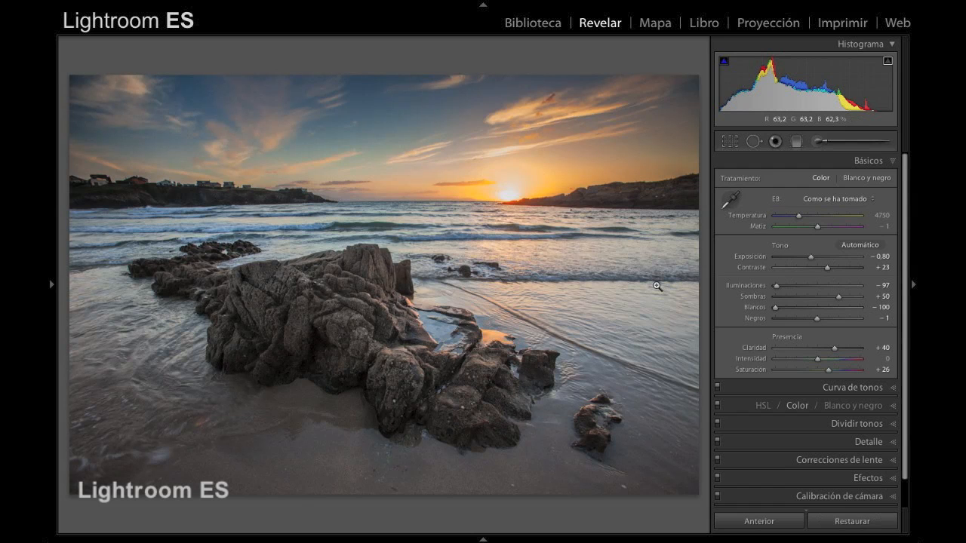